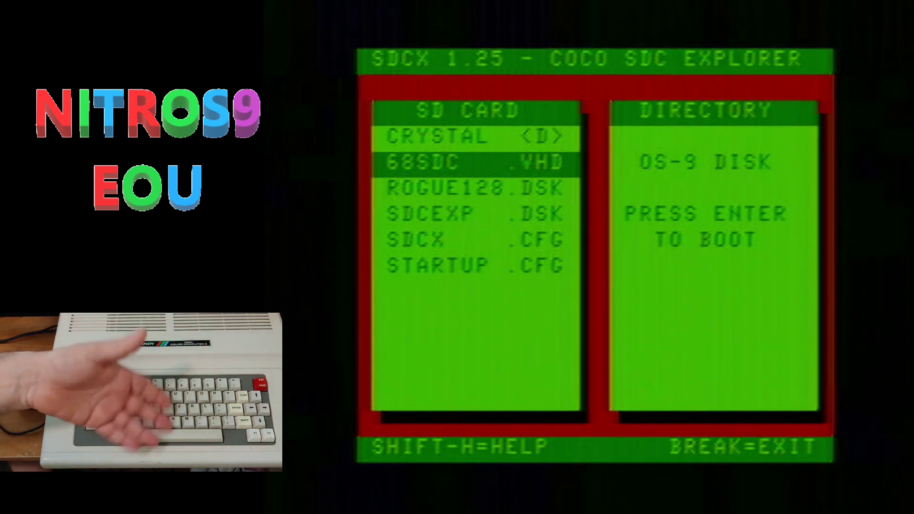
# Step: Boot the OS-9 disk and set the system clock to 2021/06/21 20:34:00
pyautogui.press('Return')
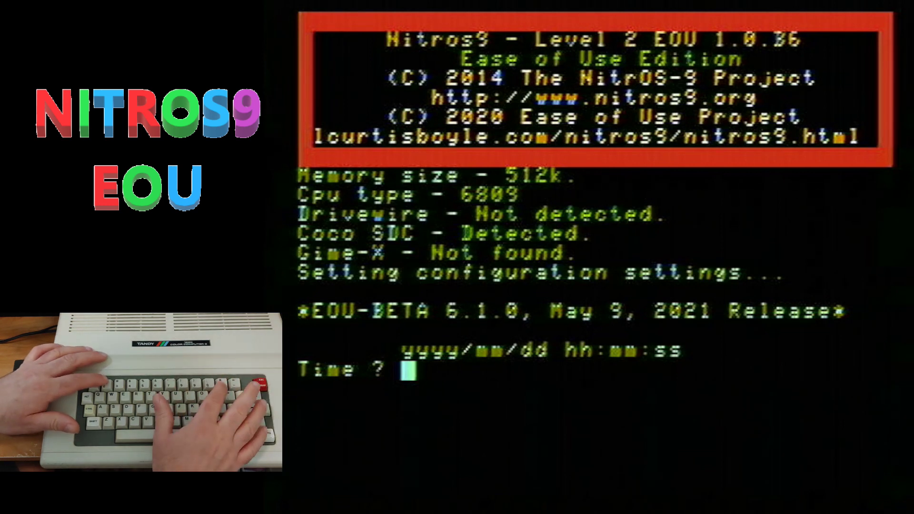
pyautogui.write('2021')
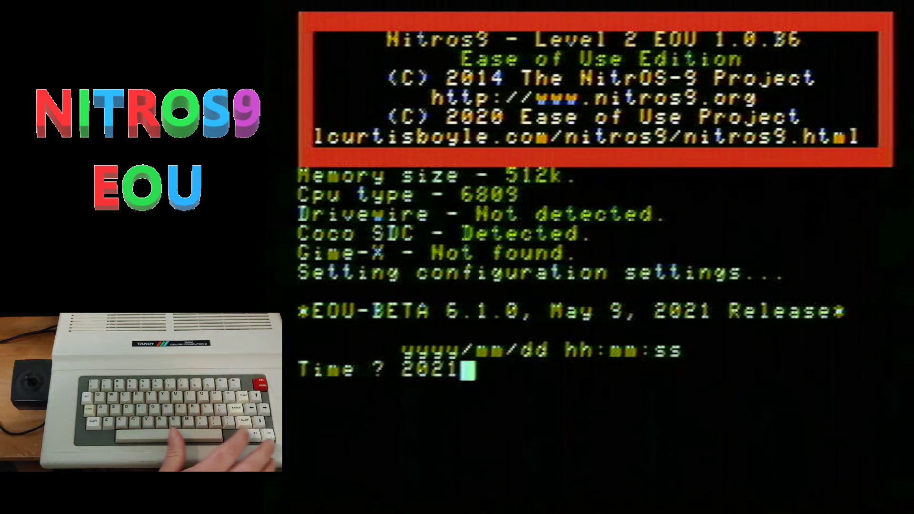
pyautogui.write('/')
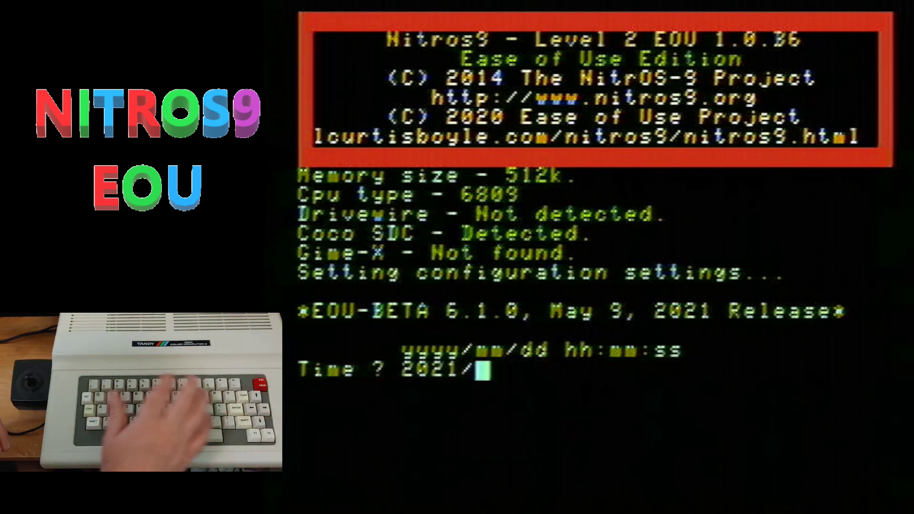
pyautogui.write('06')
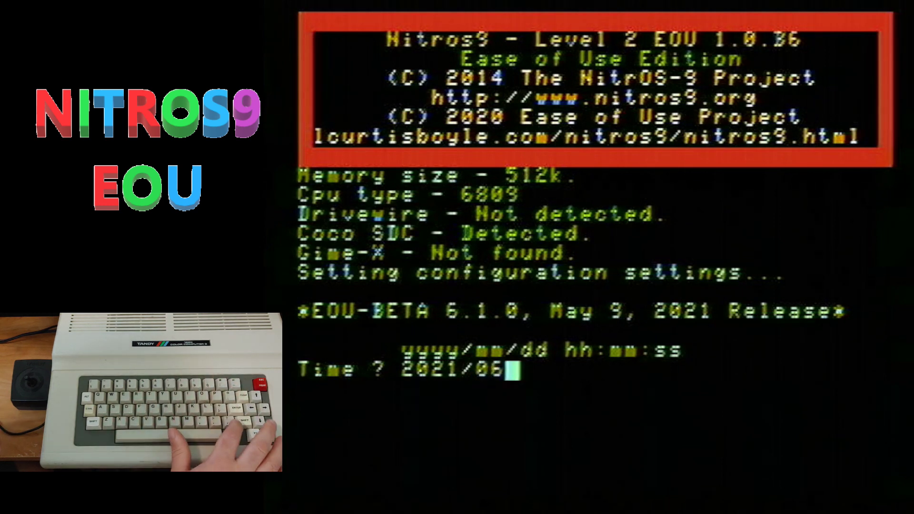
pyautogui.write('/21')
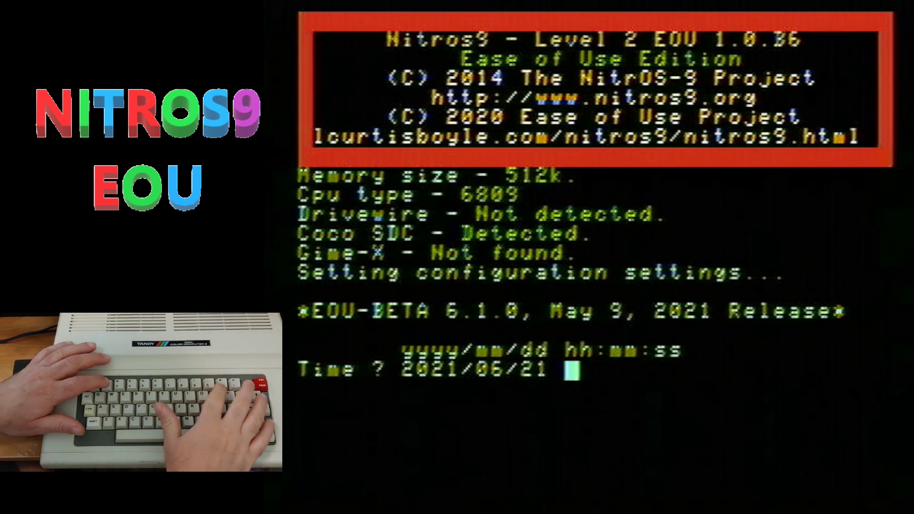
pyautogui.write(' 20:3')
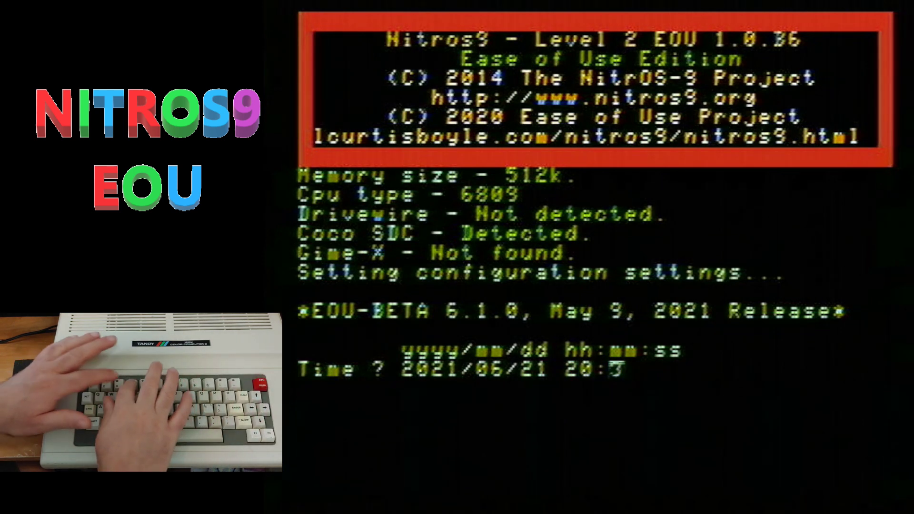
pyautogui.write('4:')
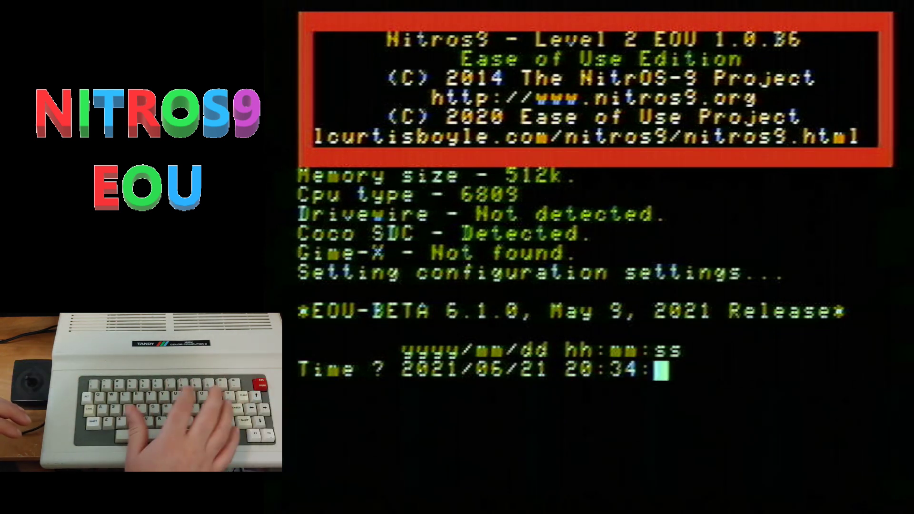
pyautogui.write('00')
pyautogui.press('Return')
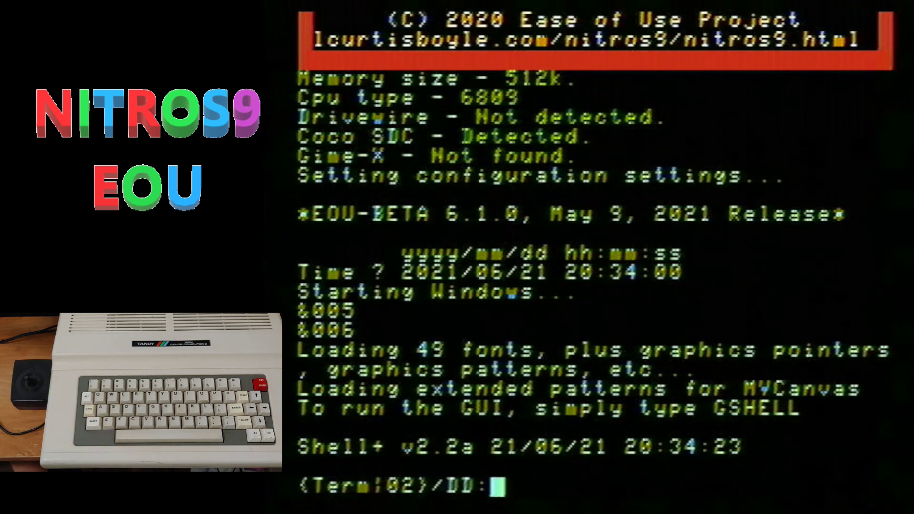
# Step: Start the GShell desktop with the gshell command
pyautogui.write('g')
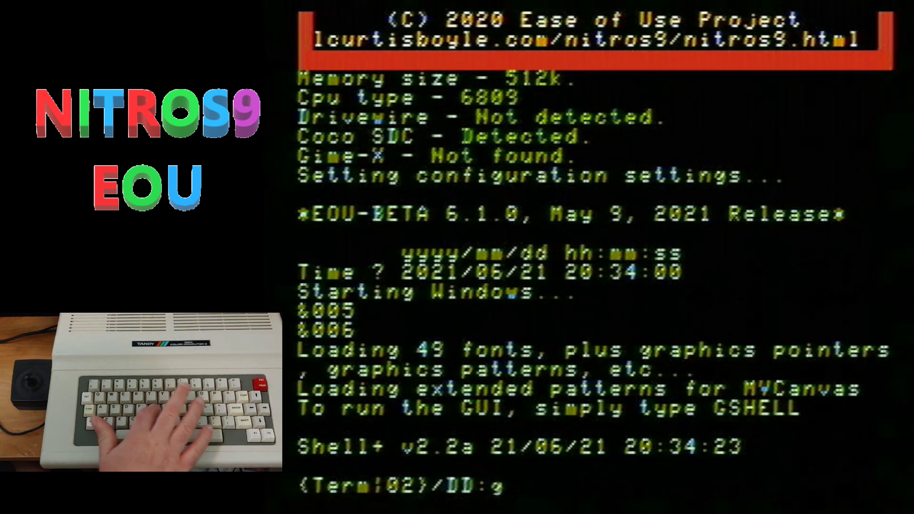
pyautogui.write('she')
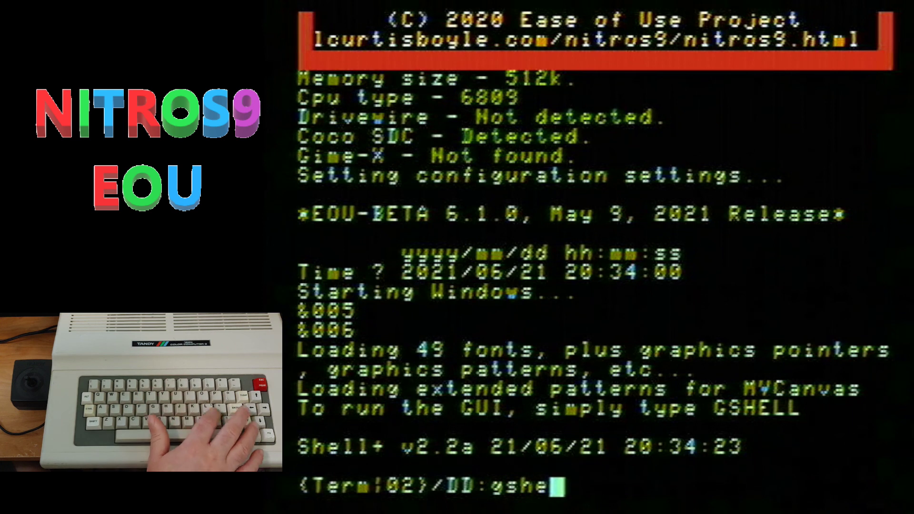
pyautogui.write('ll')
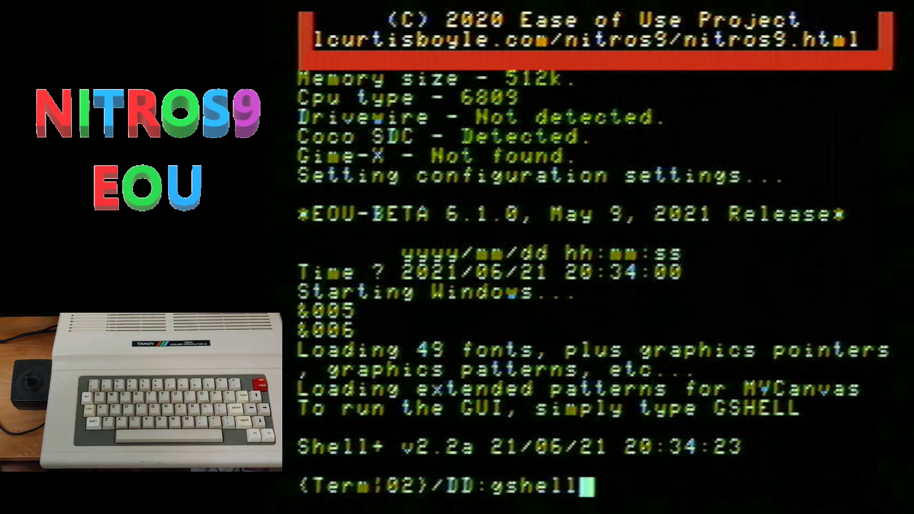
pyautogui.press('Return')
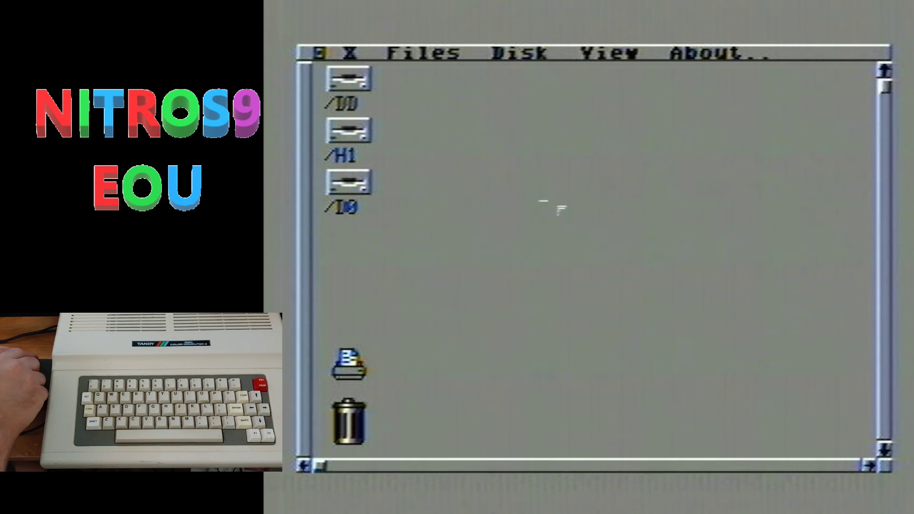
# Step: Open the /DD drive window, then switch over to the text shell screen
pyautogui.doubleClick(352, 96)
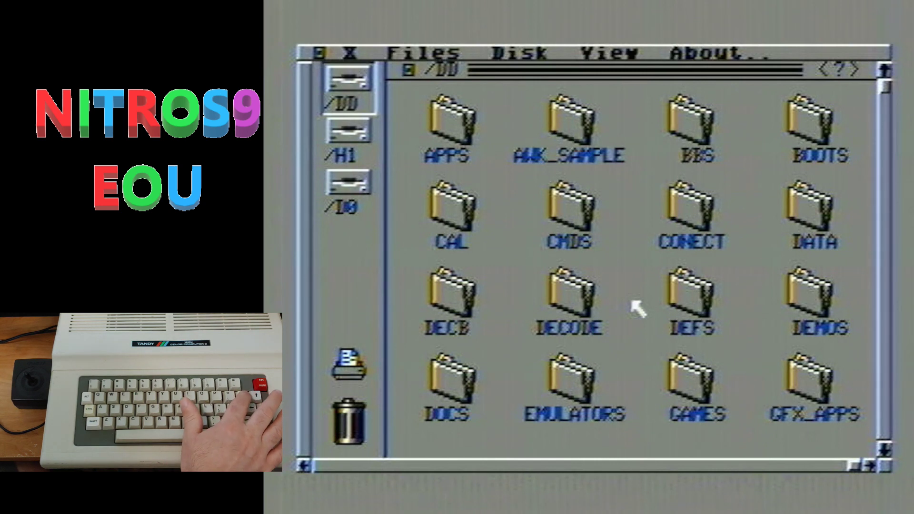
pyautogui.press('Home')
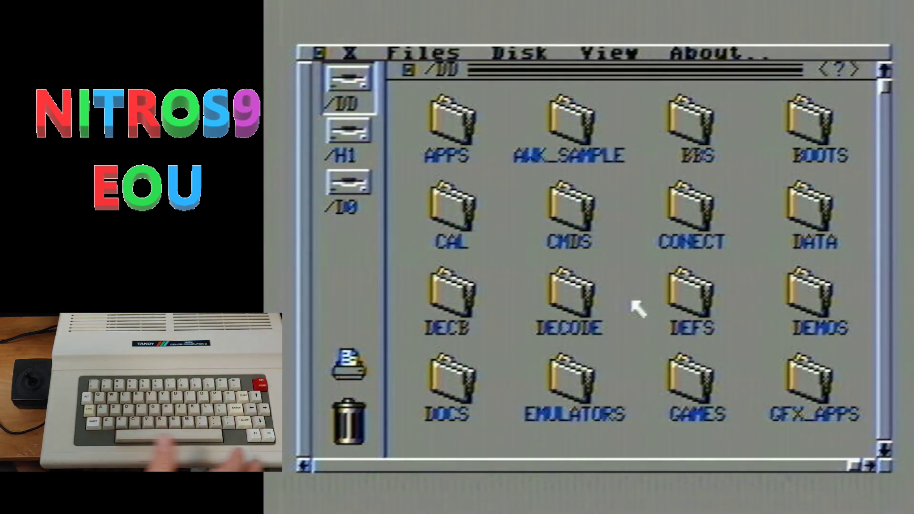
# Step: Cycle back to the GShell desktop and open a new Shell+ window at /DD
pyautogui.press('Home')
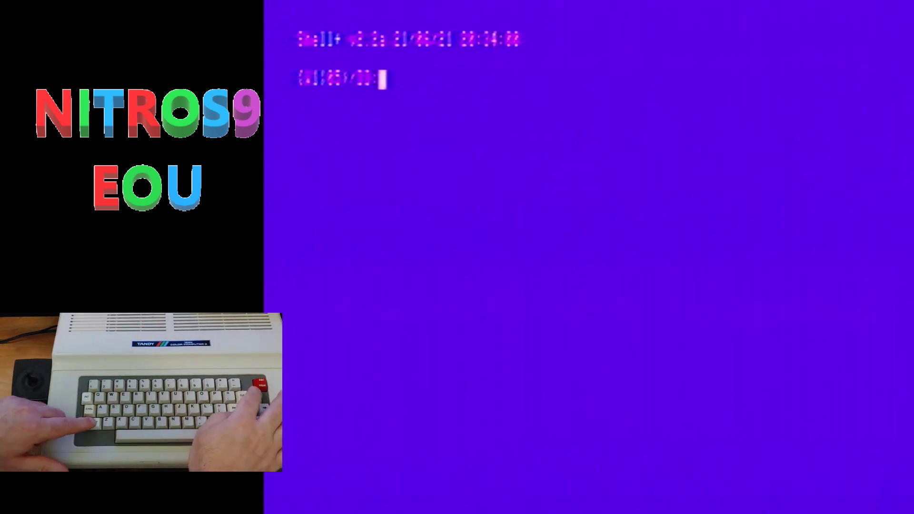
pyautogui.press('Home')
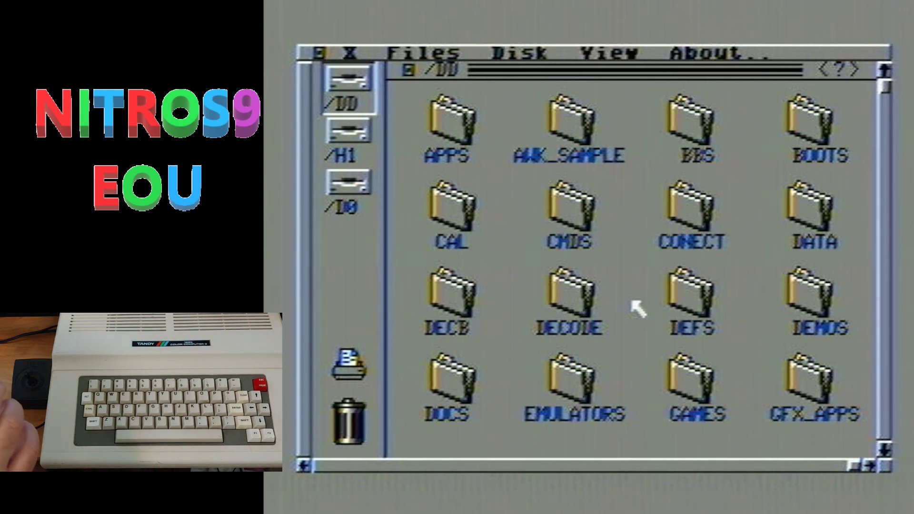
pyautogui.hotkey('alt', 's')
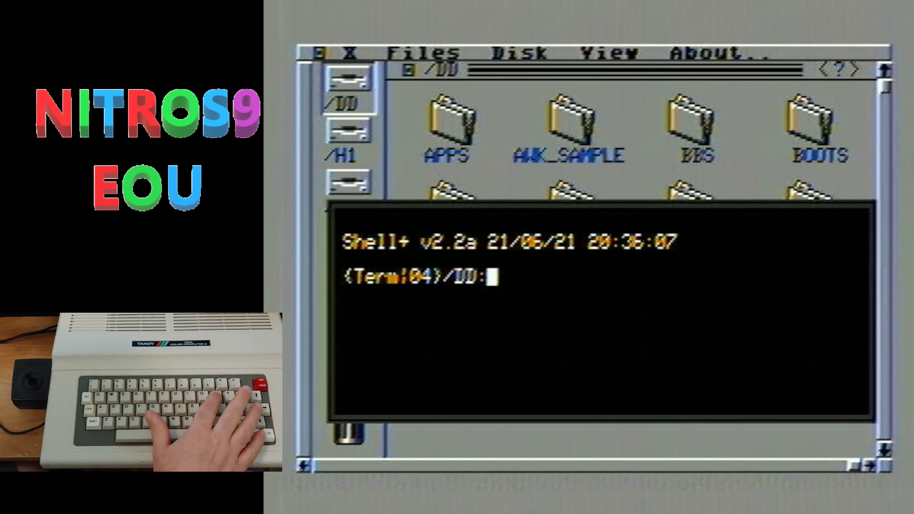
# Step: Run proc to list processes 1–7, then close the shell window with ex
pyautogui.write('pr')
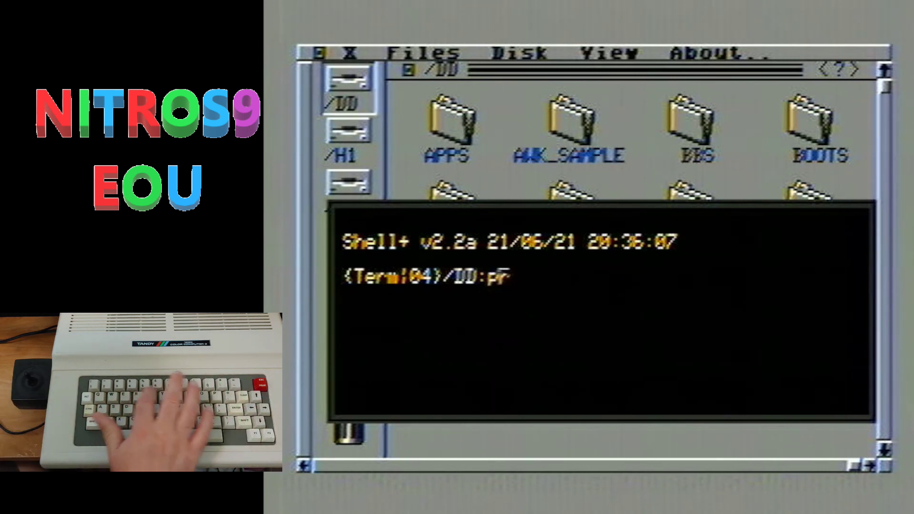
pyautogui.write('oc')
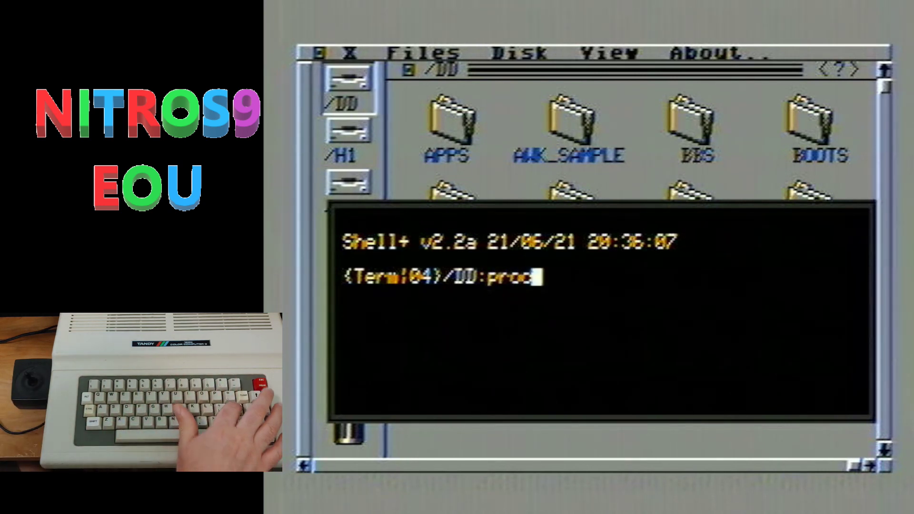
pyautogui.press('Return')
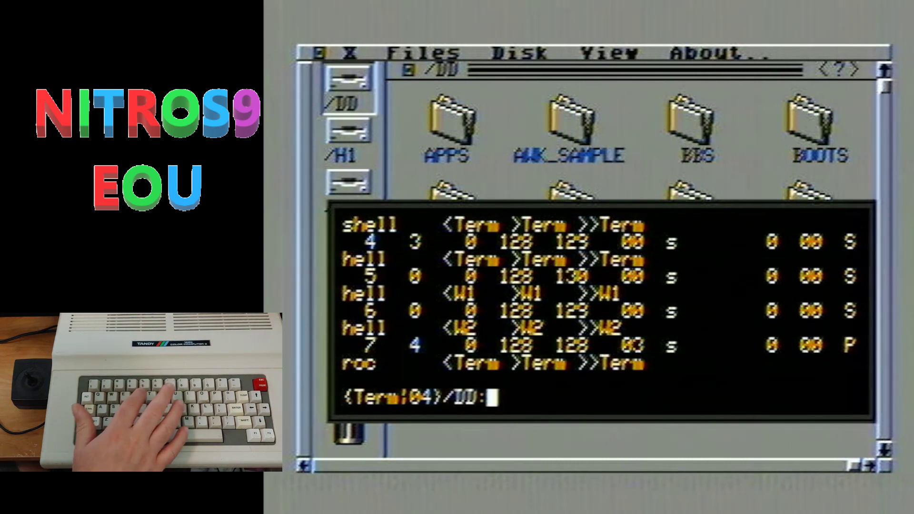
pyautogui.write('ex')
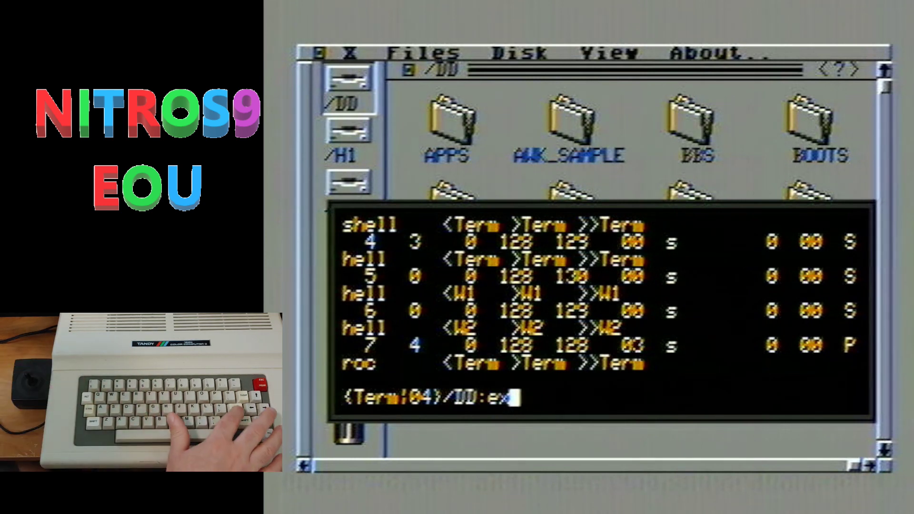
pyautogui.press('Return')
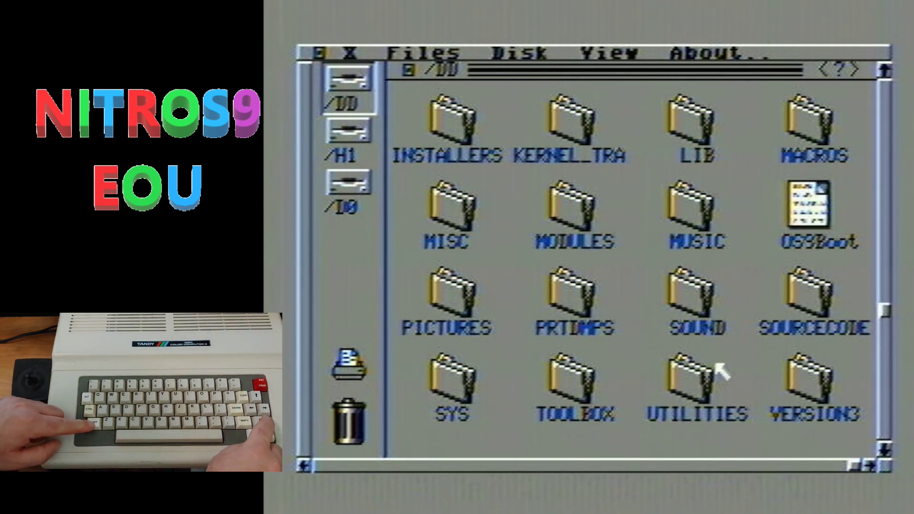
# Step: Page down and back up through the /DD folder listing
pyautogui.hotkey('shift', 'Down')
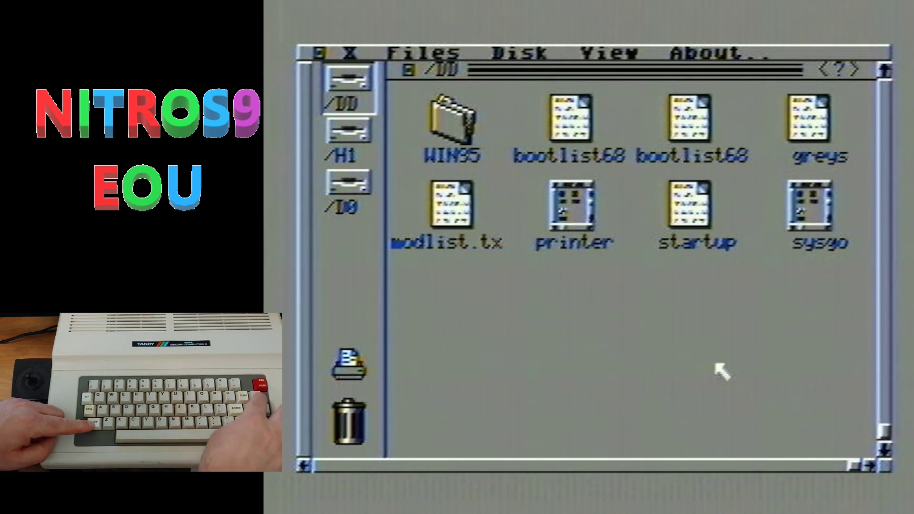
pyautogui.hotkey('shift', 'Up')
pyautogui.hotkey('shift', 'Up')
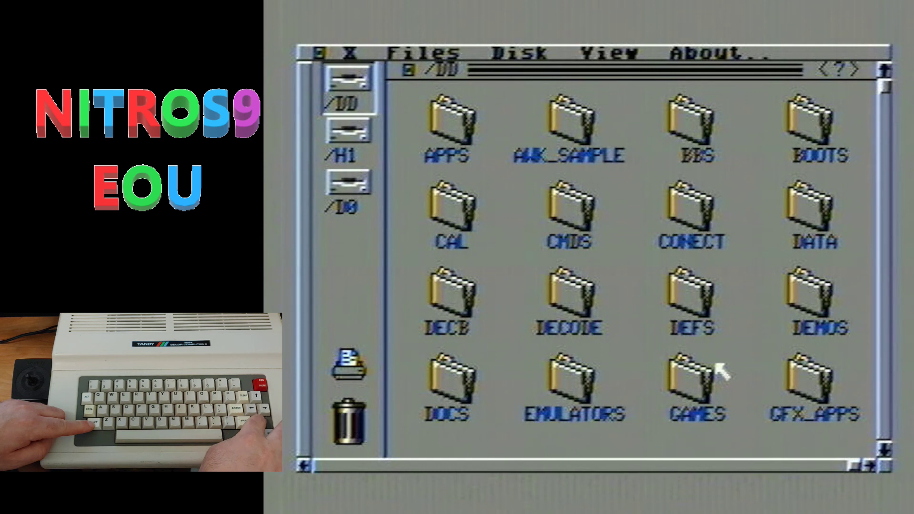
pyautogui.hotkey('shift', 'Down')
pyautogui.hotkey('shift', 'Down')
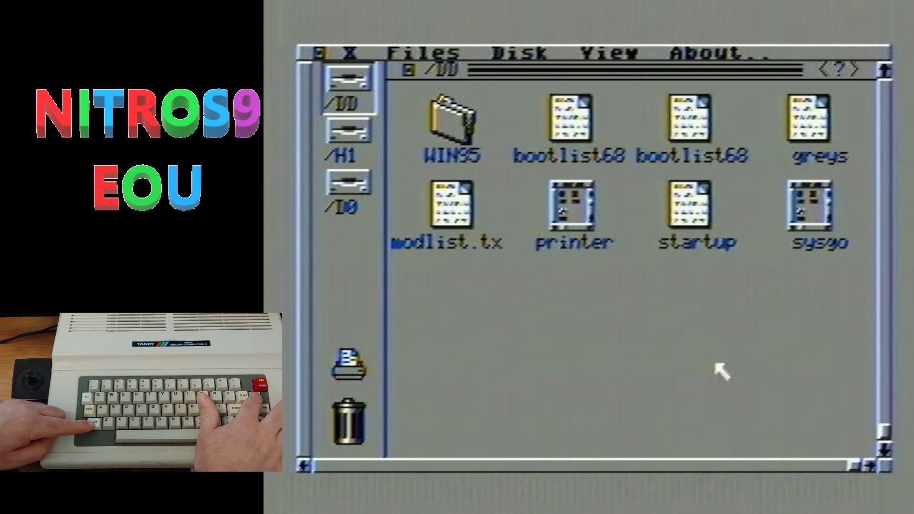
pyautogui.hotkey('shift', 'Up')
pyautogui.hotkey('shift', 'Up')
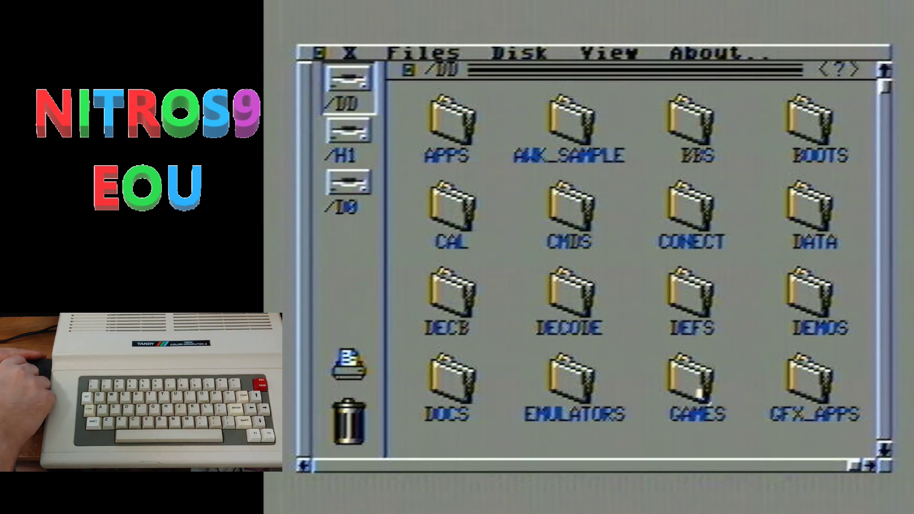
# Step: Open GAMES, then LEVEL2, then ARCADE to show the arcade game icons
pyautogui.click(679, 391)
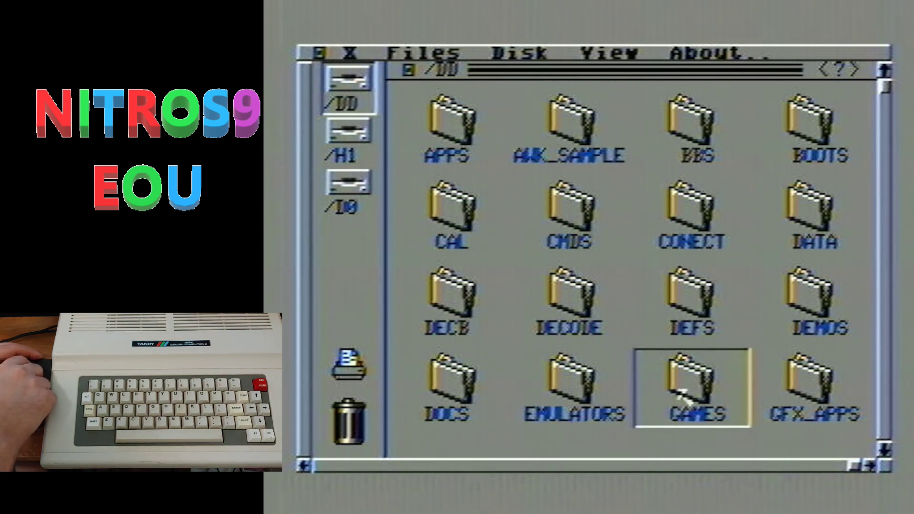
pyautogui.click(678, 390)
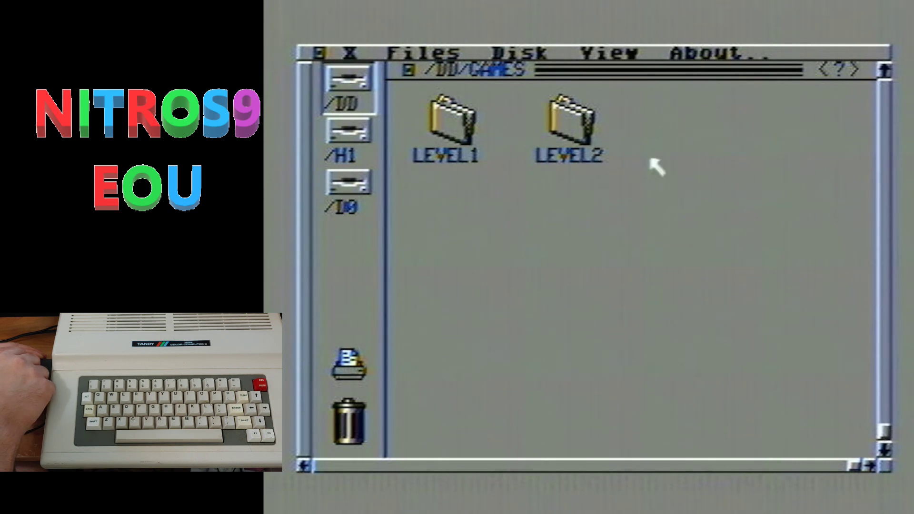
pyautogui.click(564, 115)
pyautogui.click(564, 114)
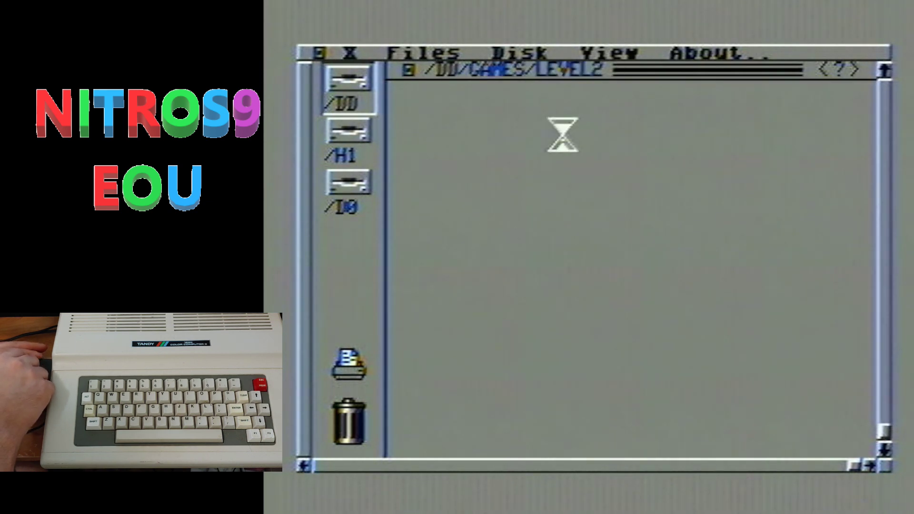
pyautogui.click(594, 135)
pyautogui.click(594, 135)
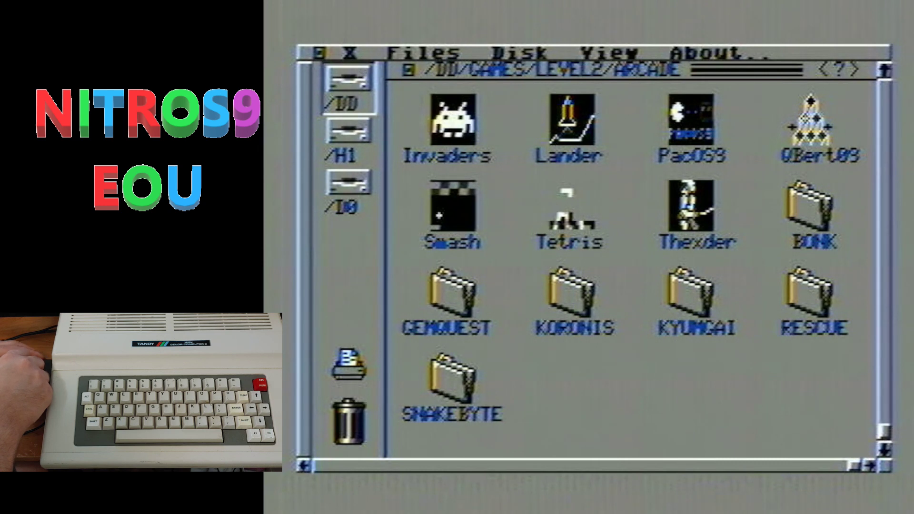
pyautogui.doubleClick(569, 209)
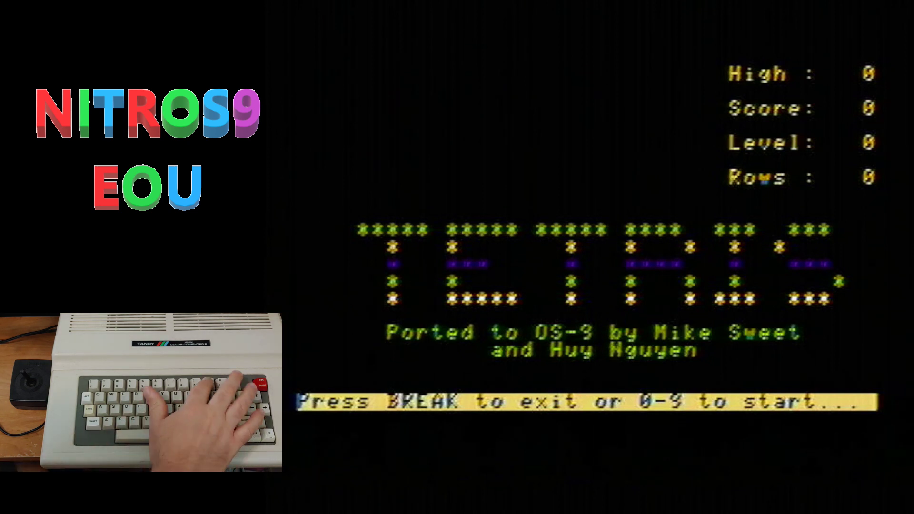
pyautogui.press('0')
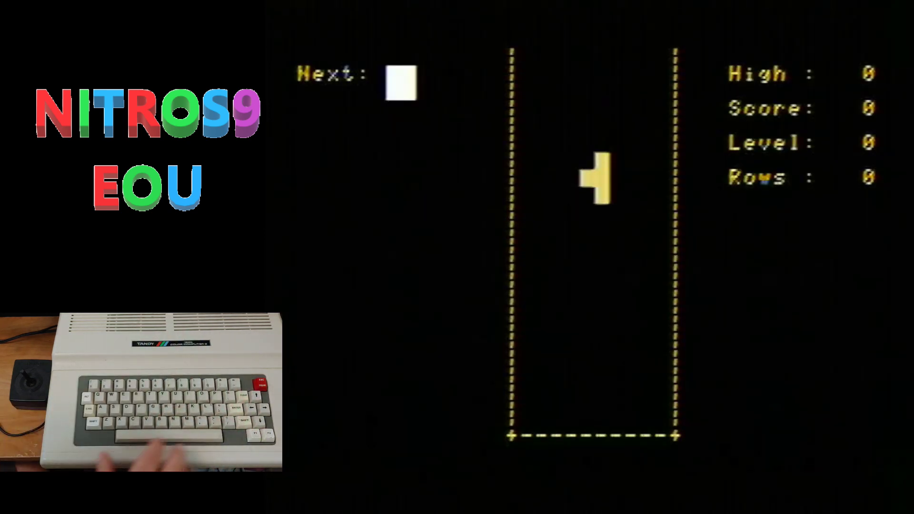
pyautogui.press('Up')
pyautogui.press('Left')
pyautogui.press('Up')
pyautogui.press('Up')
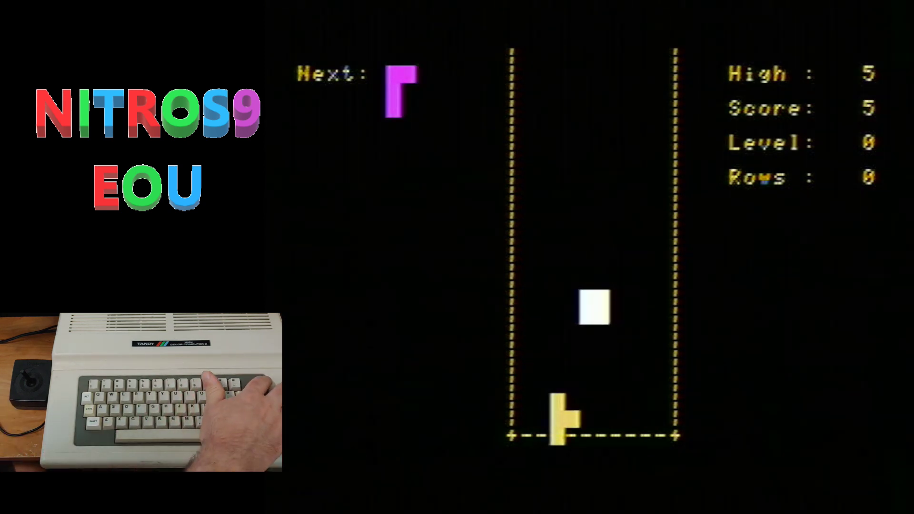
pyautogui.press('Escape')
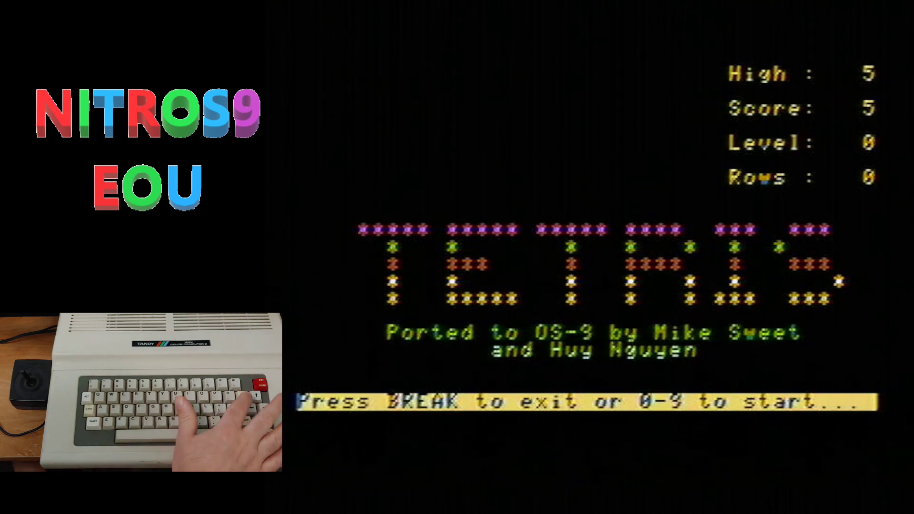
pyautogui.press('Escape')
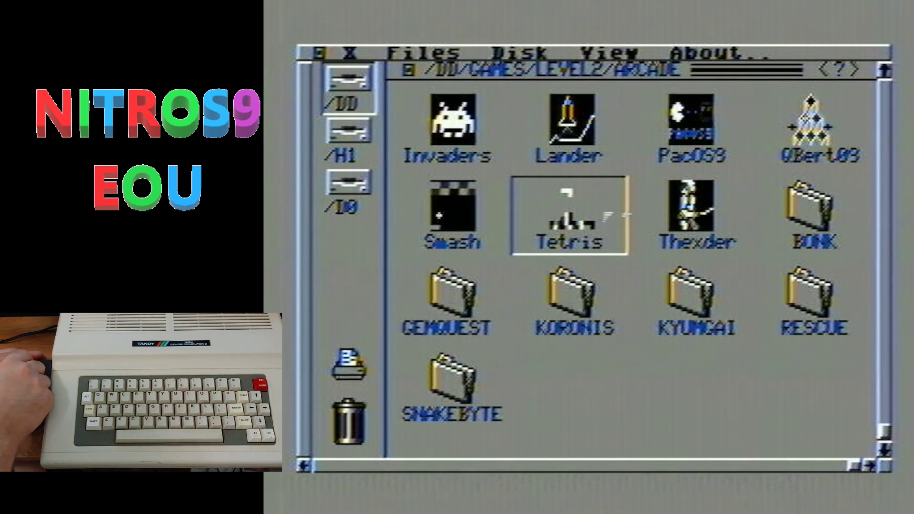
# Step: Launch and leave Thexder, exit Tetris to the ARCADE folder, then relaunch Thexder
pyautogui.doubleClick(692, 214)
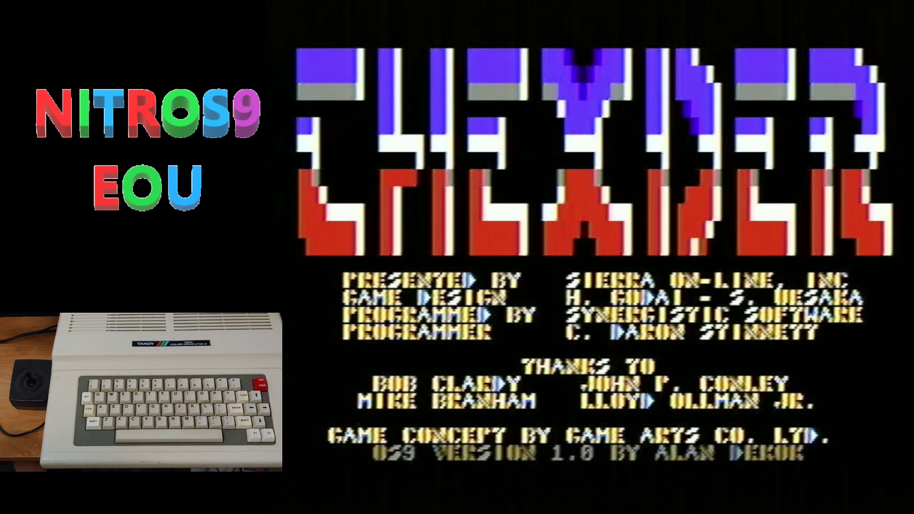
pyautogui.press('Escape')
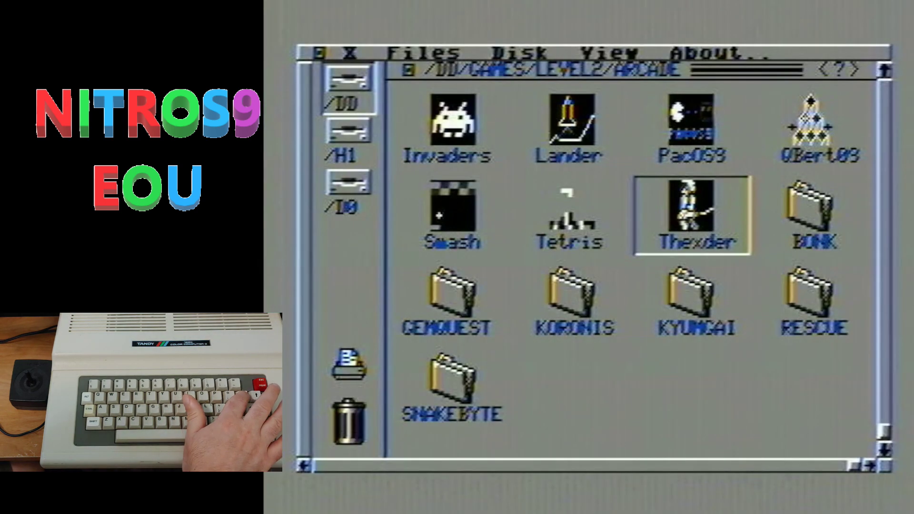
pyautogui.press('Clear')
pyautogui.press('Clear')
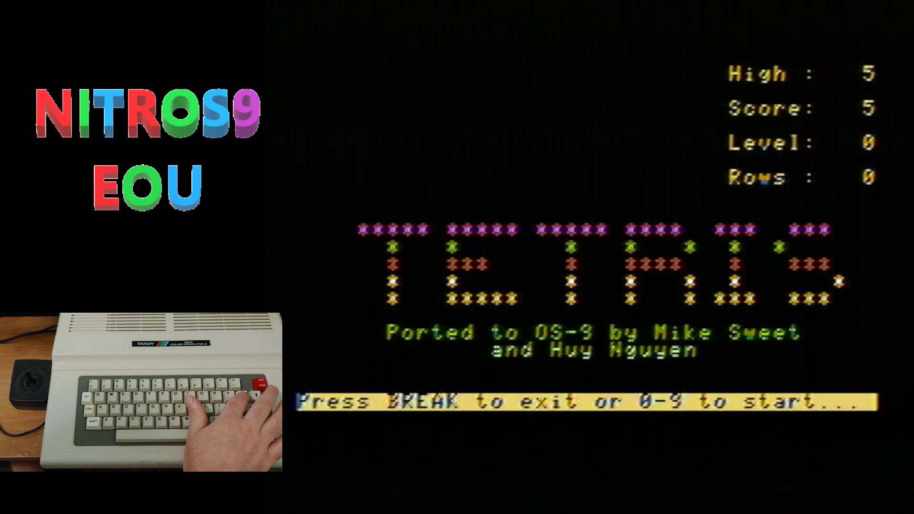
pyautogui.press('Clear')
pyautogui.press('Clear')
pyautogui.press('Clear')
pyautogui.press('Clear')
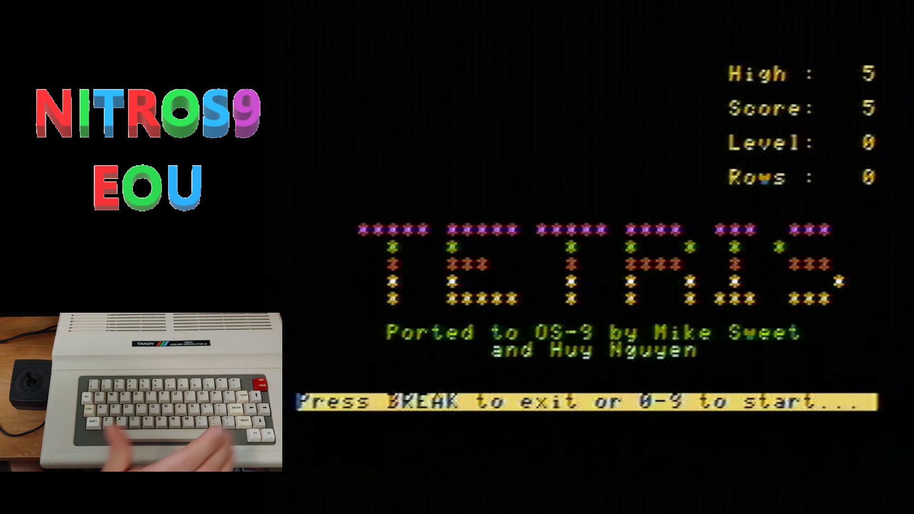
pyautogui.press('Escape')
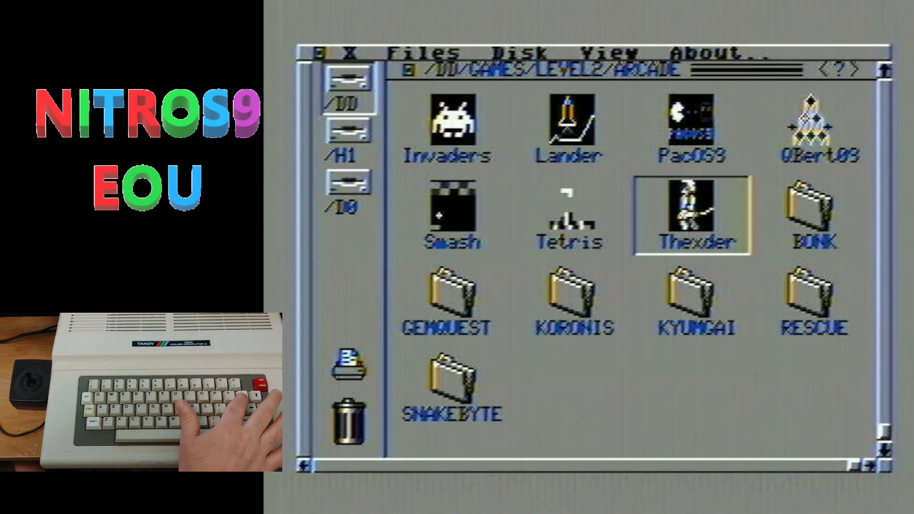
pyautogui.press('Home')
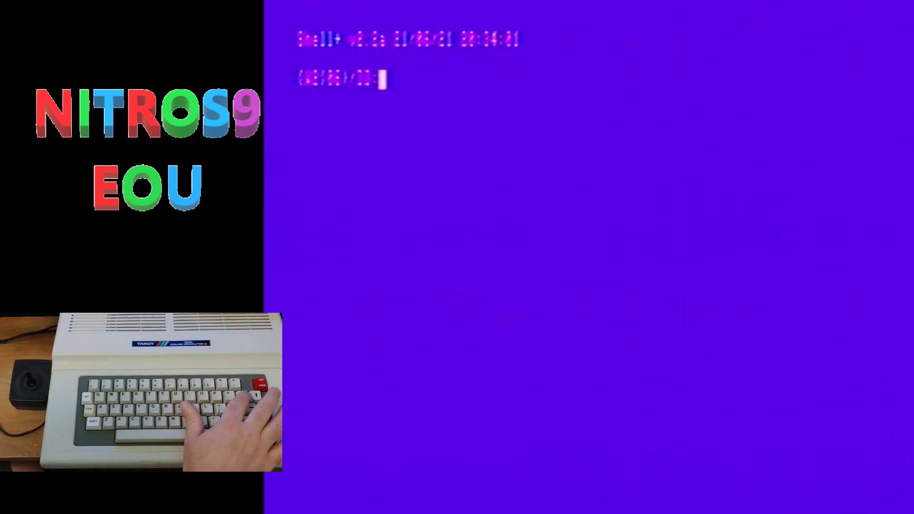
# Step: Stop Thexder's demo, start level 1, then cycle out to the Shell+ screen
pyautogui.press('Home')
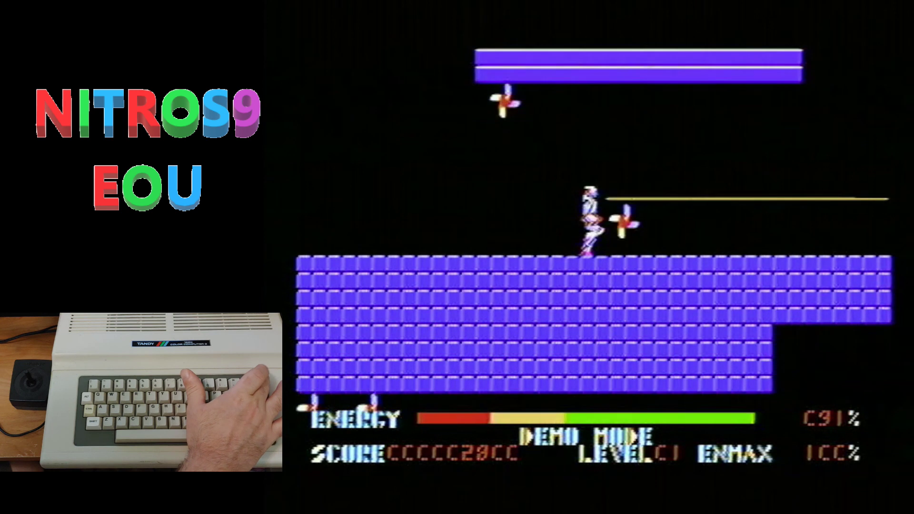
pyautogui.press('Escape')
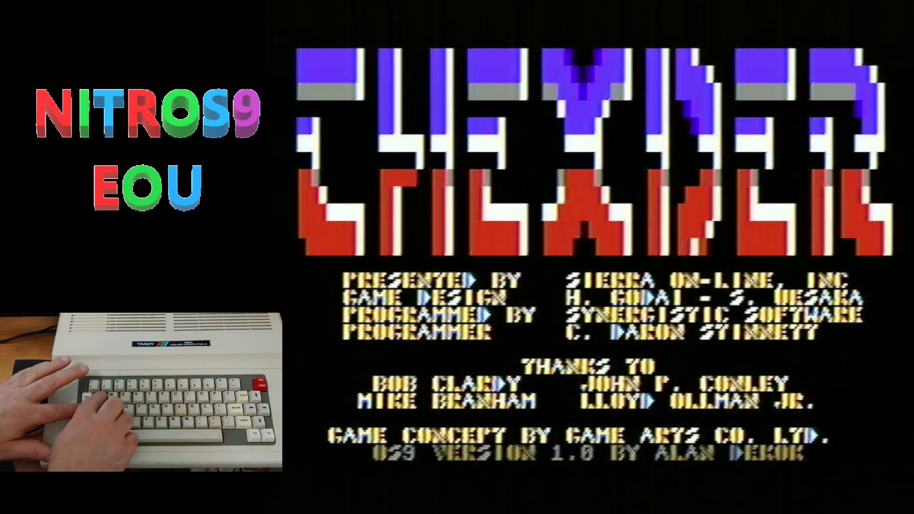
pyautogui.press('space')
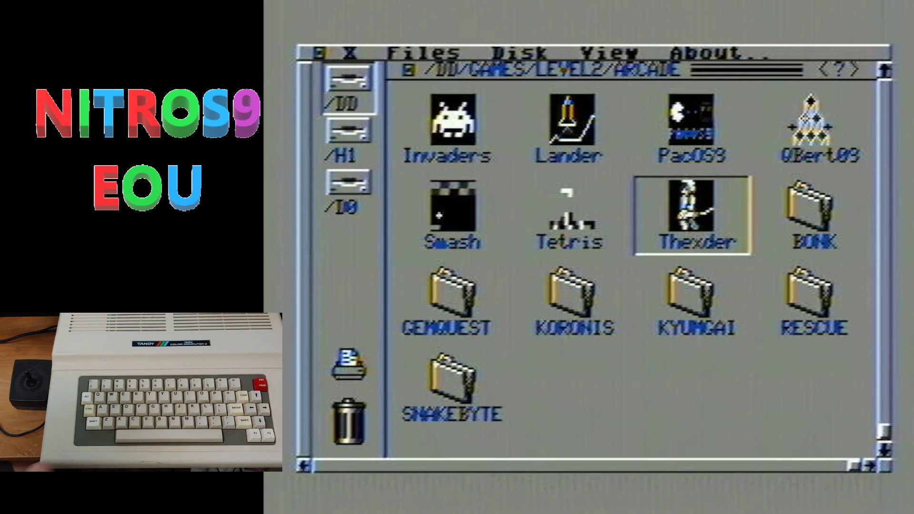
pyautogui.press('Clear')
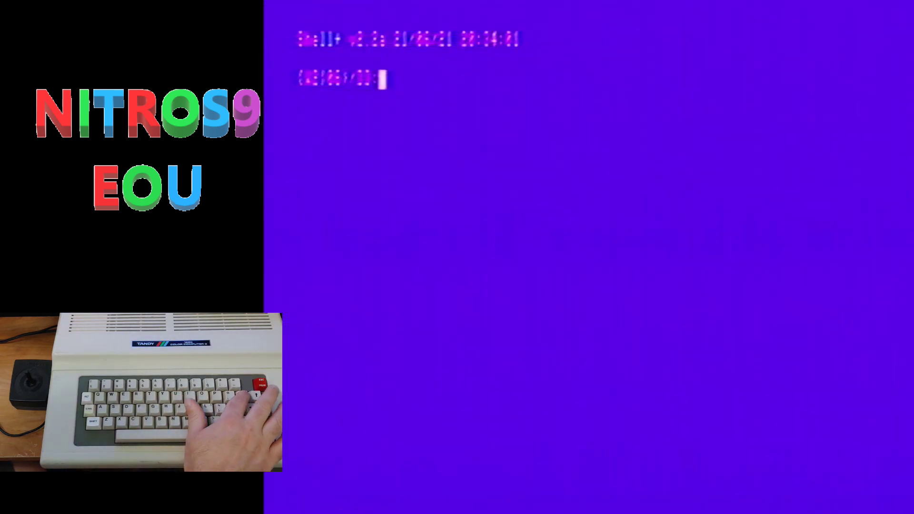
pyautogui.press('Clear')
pyautogui.press('Clear')
pyautogui.press('Clear')
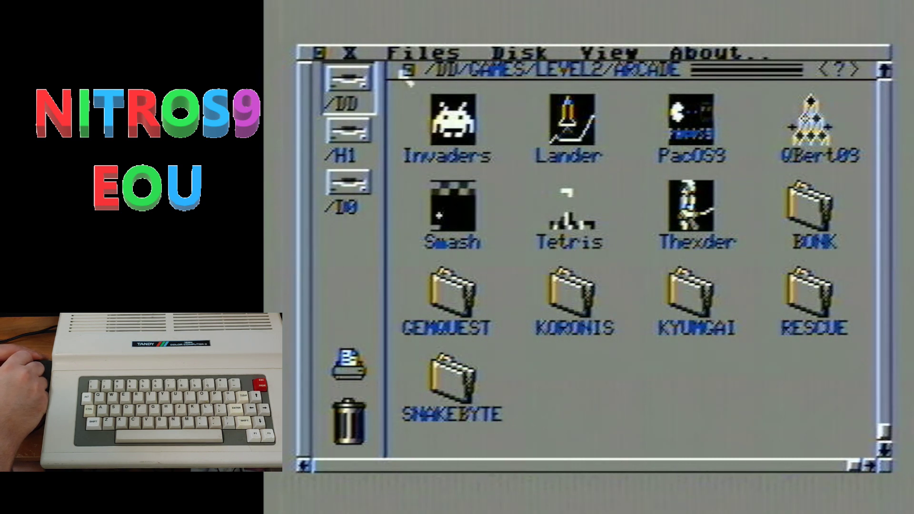
# Step: Climb from ARCADE through LEVEL2 and GAMES to /DD, then show the accessories menu
pyautogui.click(411, 78)
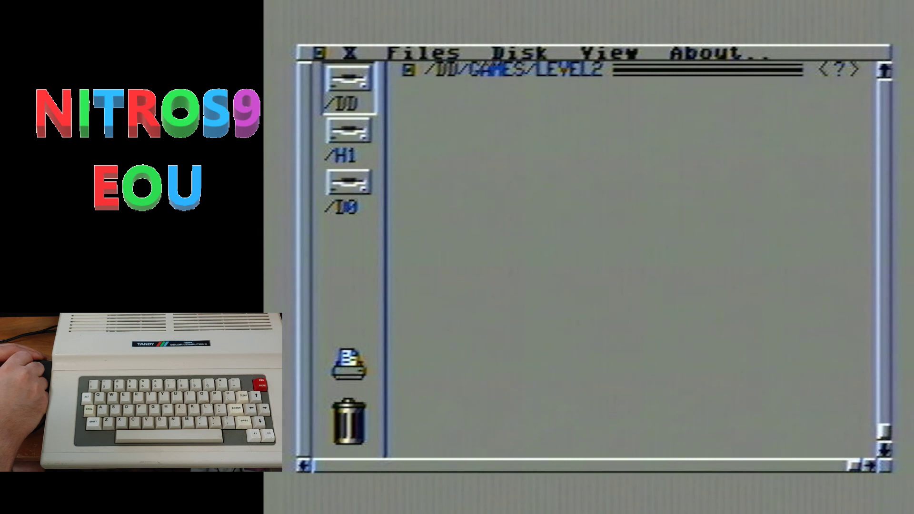
pyautogui.click(409, 77)
pyautogui.click(410, 79)
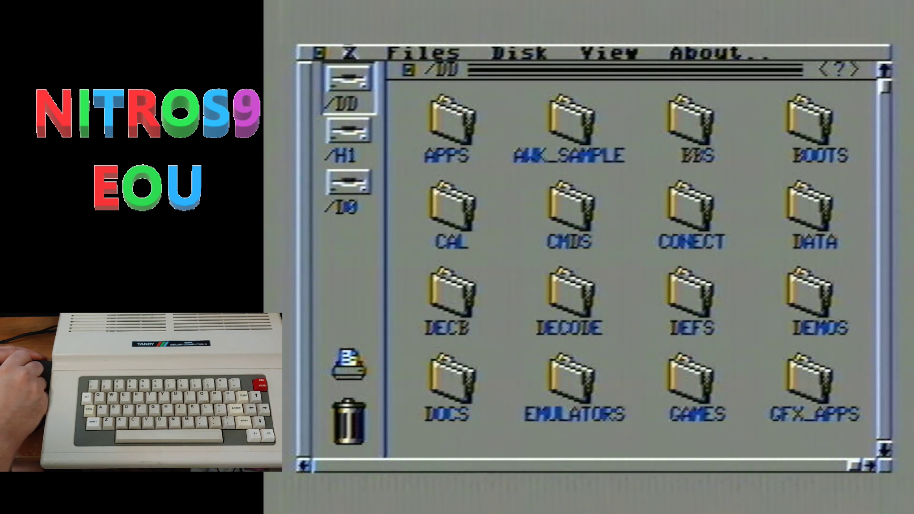
pyautogui.click(354, 55)
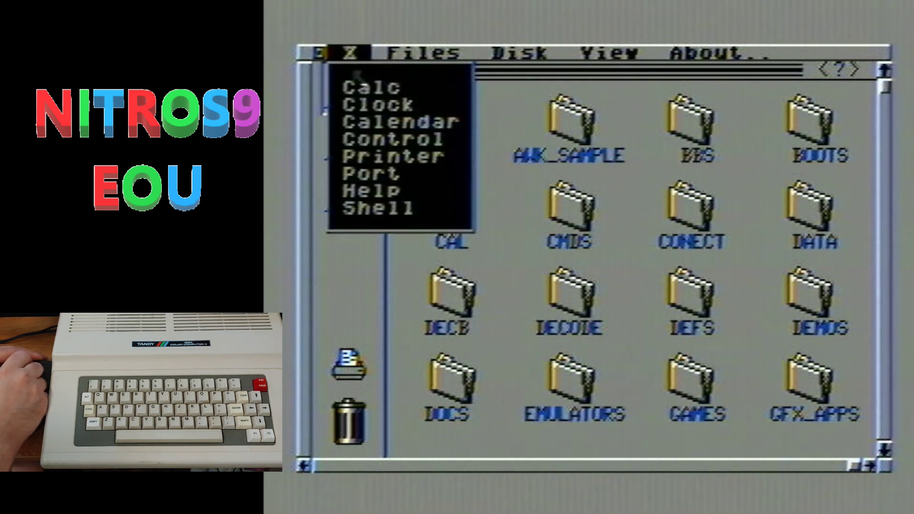
# Step: Place the Clock accessory showing 08:39 pm, close it, then start the Calendar
pyautogui.click(373, 105)
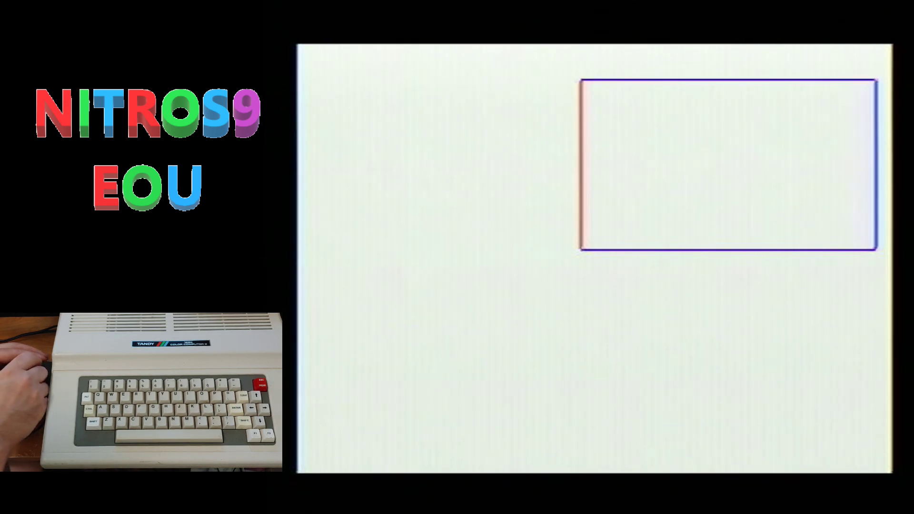
pyautogui.click(590, 105)
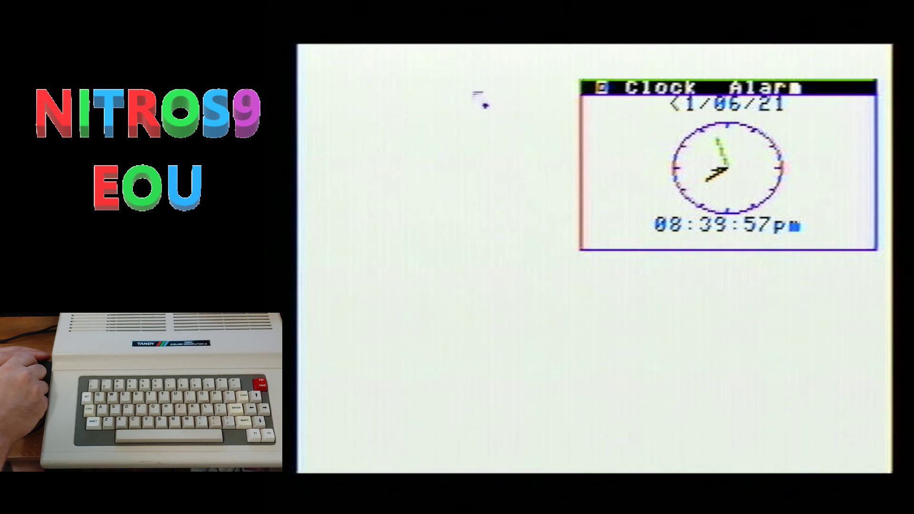
pyautogui.press('Clear')
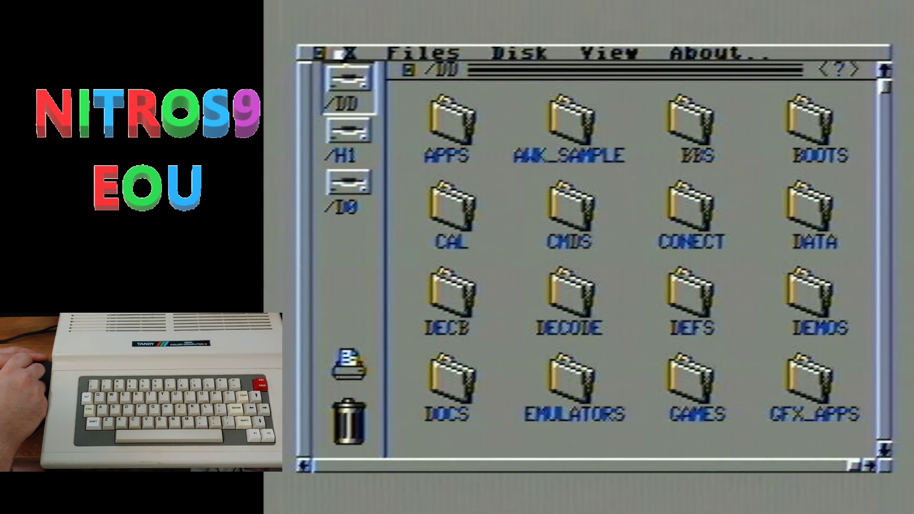
pyautogui.click(350, 52)
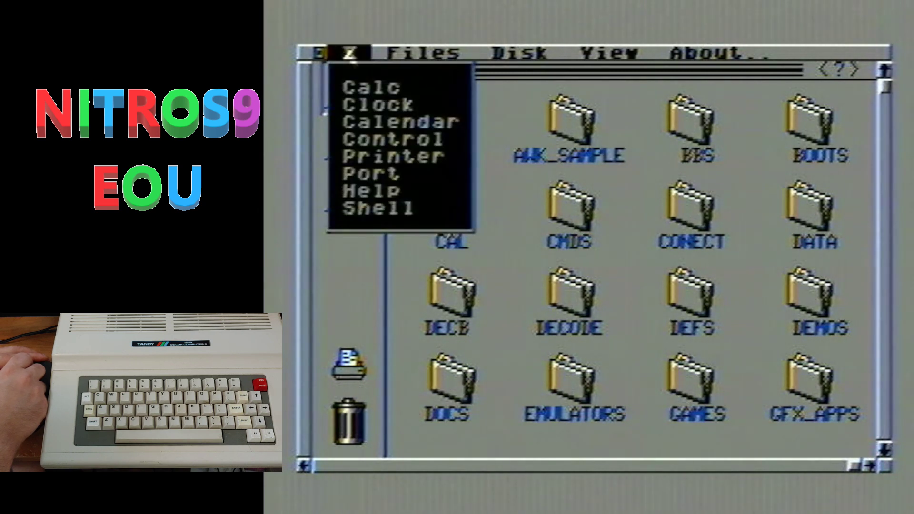
pyautogui.click(373, 123)
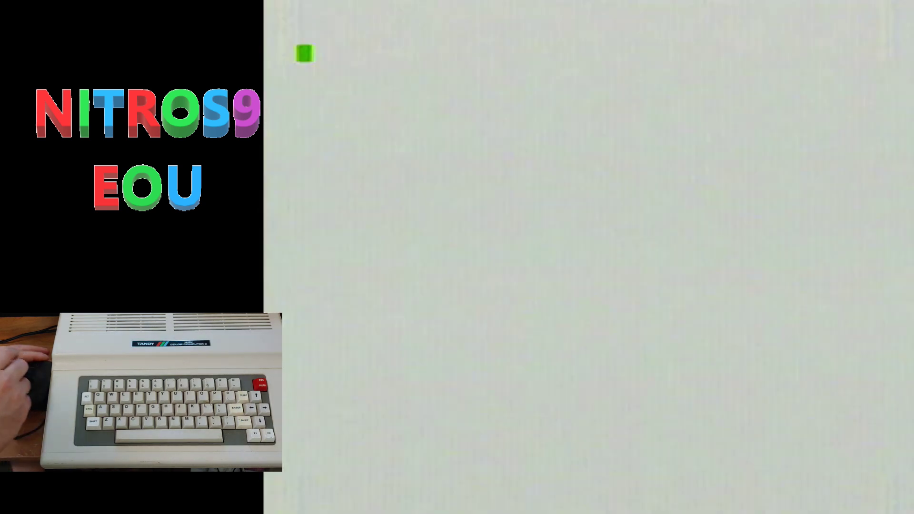